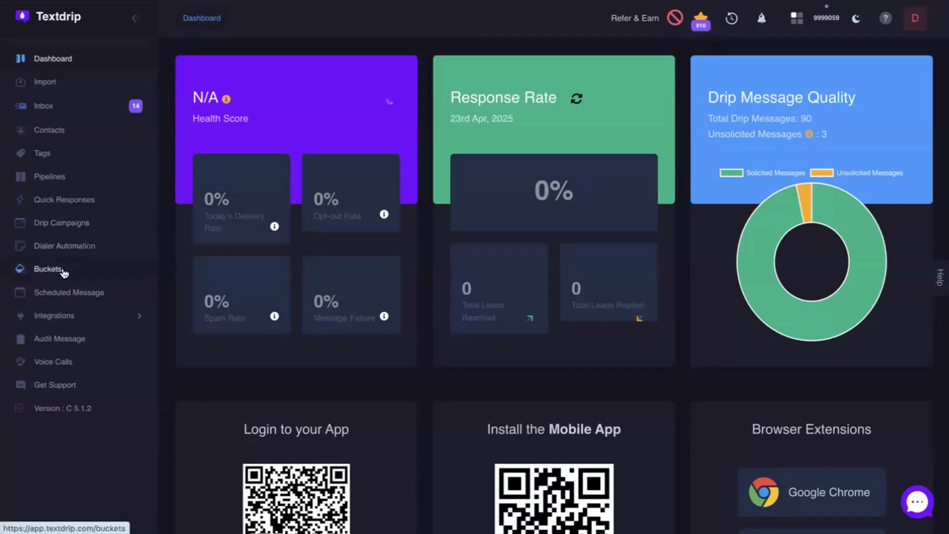
Step: Add a new bucket, enter a first name as the bucket name, and assign the Fundraiser info campaign
{"action": "left_click", "coordinate": [63, 272]}
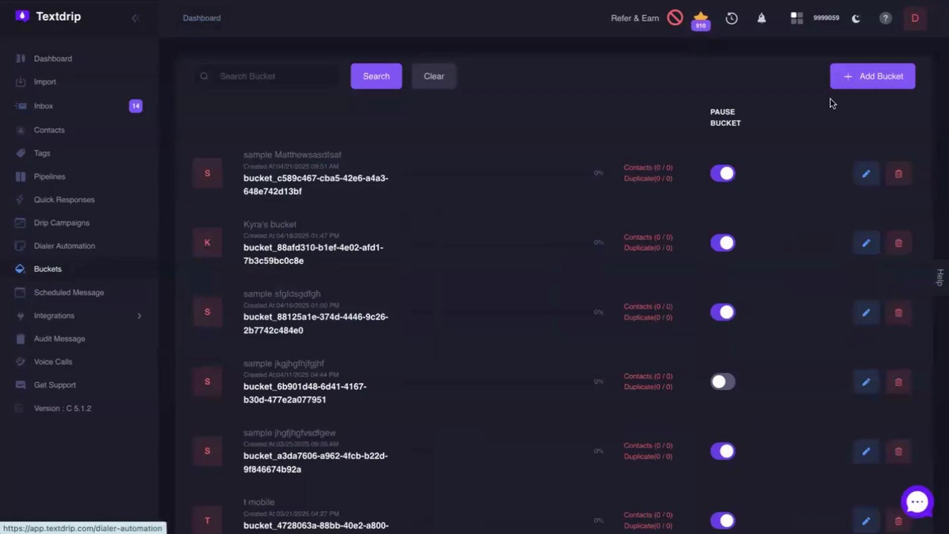
{"action": "left_click", "coordinate": [882, 73]}
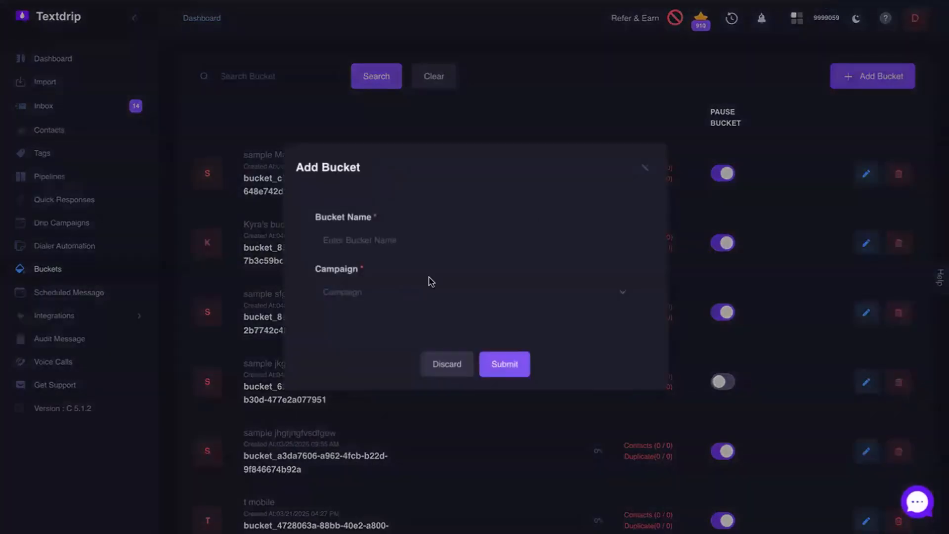
{"action": "left_click", "coordinate": [409, 240]}
{"action": "type", "text": "Tana"}
{"action": "left_click", "coordinate": [418, 294]}
{"action": "left_click", "coordinate": [360, 404]}
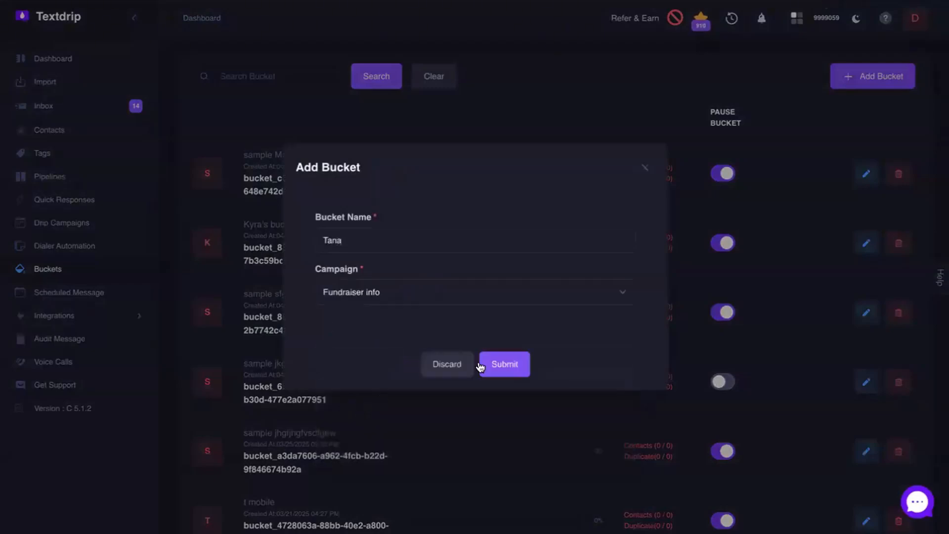
{"action": "left_click", "coordinate": [519, 363]}
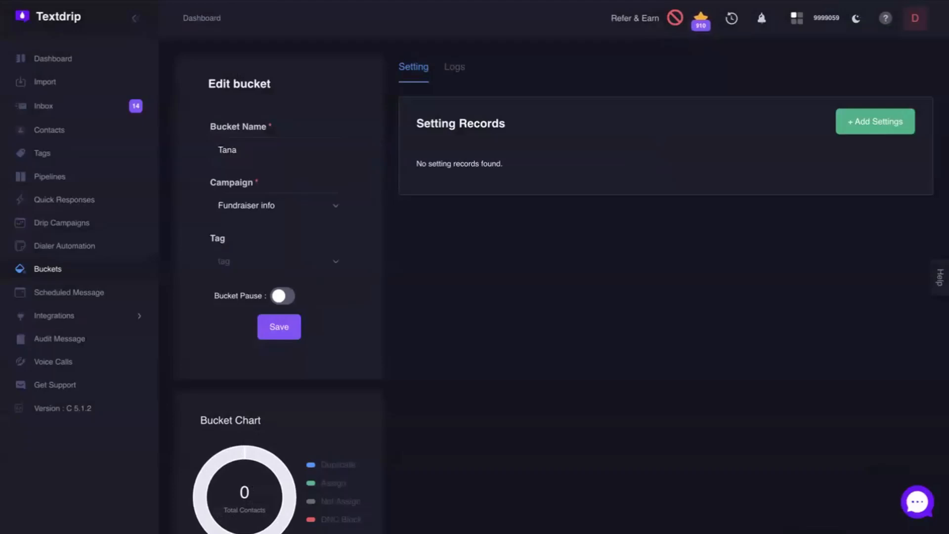
Step: Add a settings record to the bucket with start time 8:00:00 AM and end time 4:00:00 PM
{"action": "left_click", "coordinate": [886, 124]}
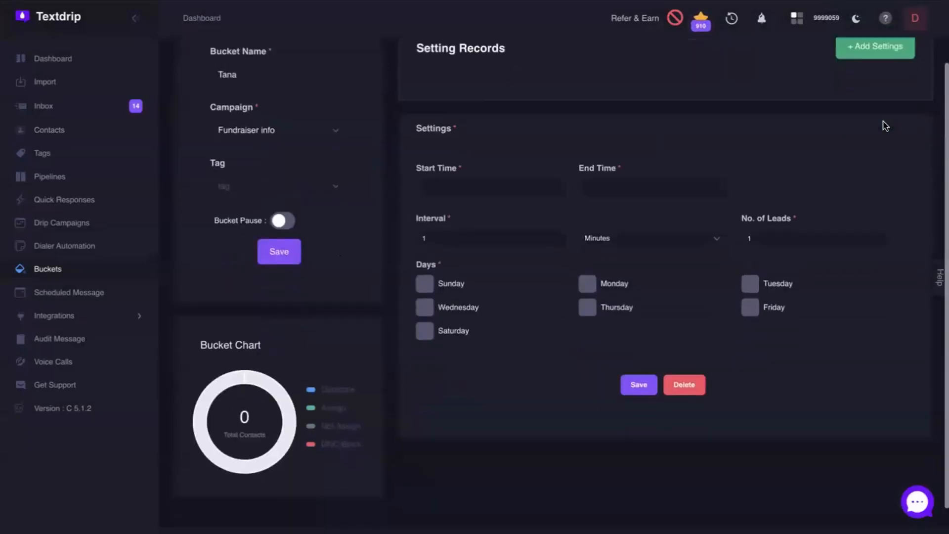
{"action": "scroll", "coordinate": [882, 123], "scroll_direction": "down", "scroll_amount": 2}
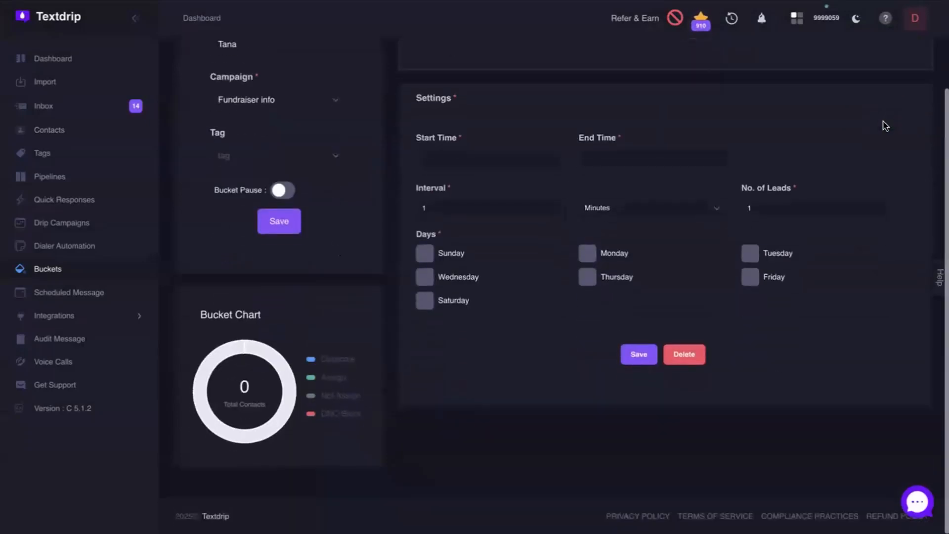
{"action": "left_click", "coordinate": [477, 157]}
{"action": "left_click", "coordinate": [587, 182]}
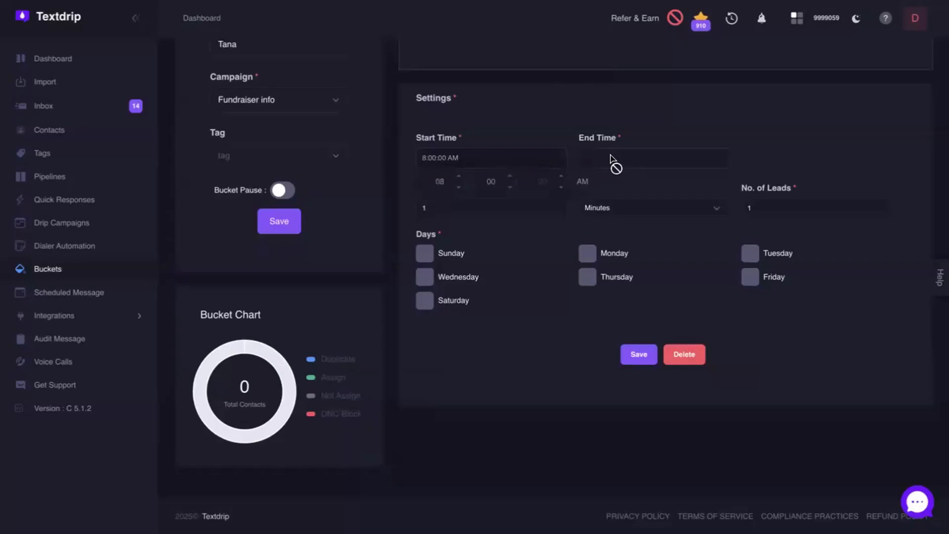
{"action": "left_click", "coordinate": [613, 161]}
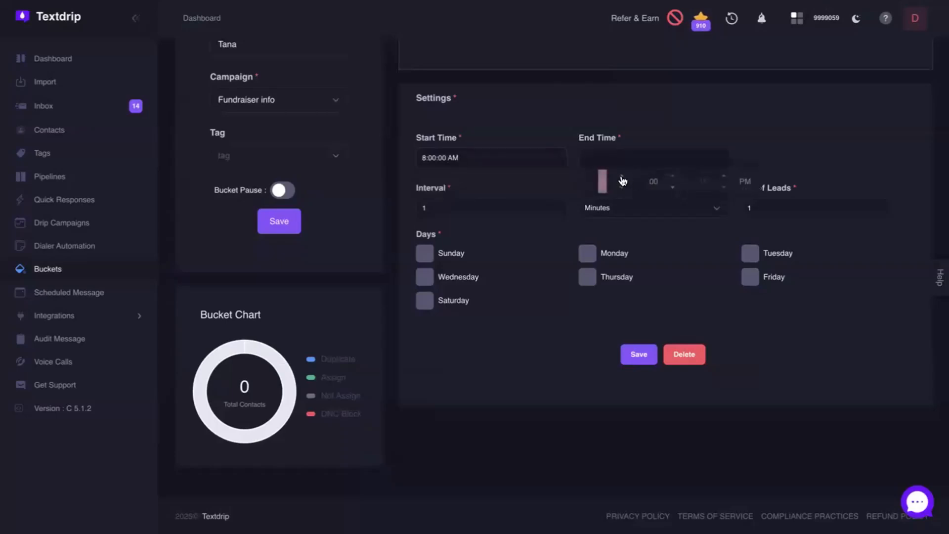
{"action": "left_click", "coordinate": [622, 177]}
{"action": "left_click", "coordinate": [622, 177]}
Step: Set the record's interval to 30 minutes and the number of leads to 50
{"action": "left_click", "coordinate": [443, 208]}
{"action": "key", "text": "BackSpace"}
{"action": "type", "text": "30"}
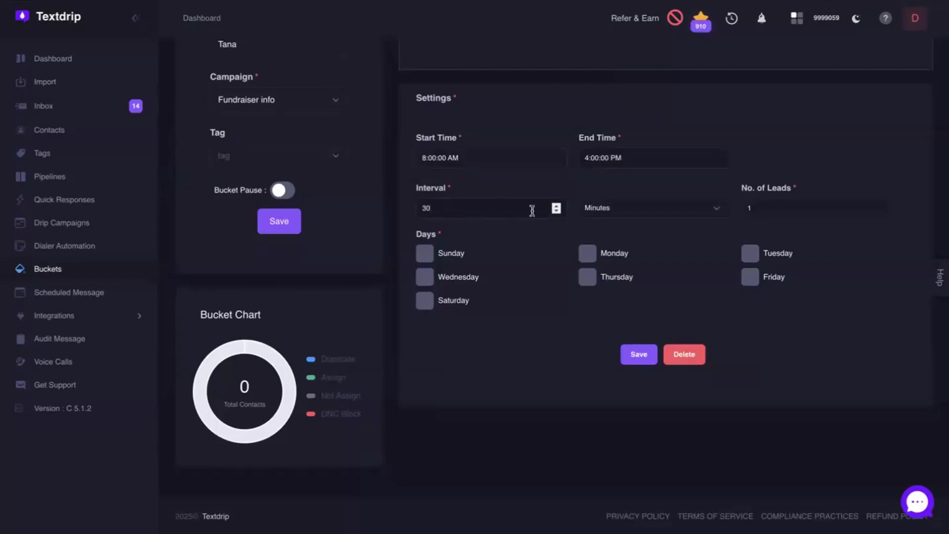
{"action": "left_click", "coordinate": [620, 210]}
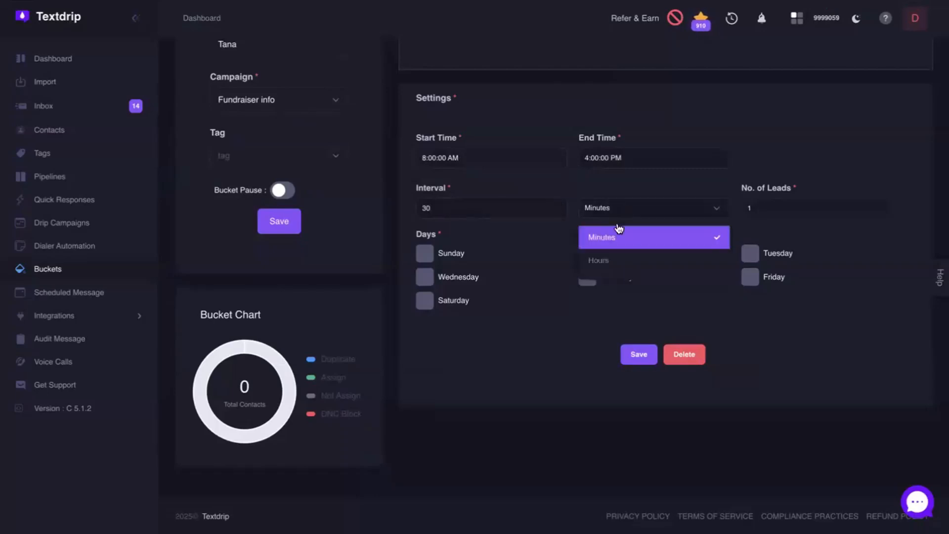
{"action": "left_click", "coordinate": [619, 207]}
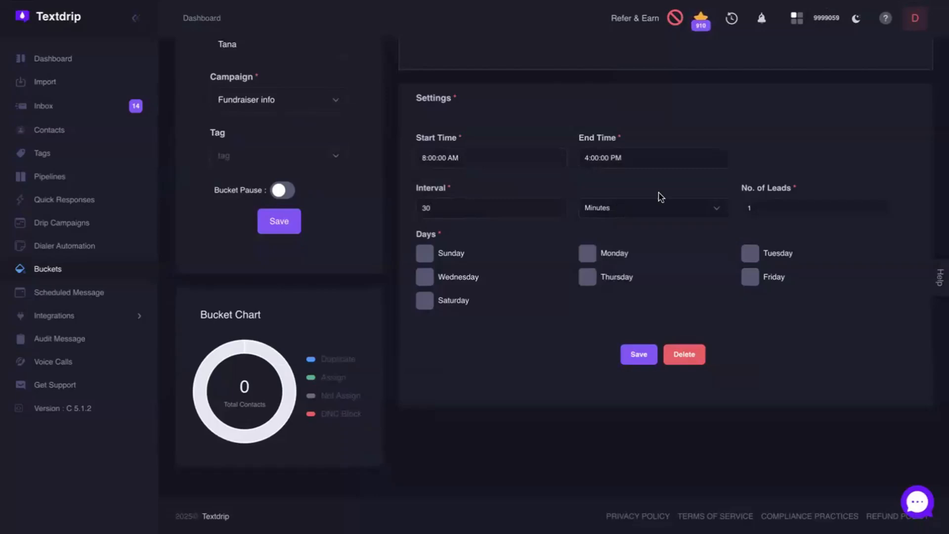
{"action": "key", "text": "BackSpace"}
{"action": "type", "text": "59"}
{"action": "key", "text": "BackSpace"}
{"action": "type", "text": "0"}
Step: Save the settings record with Monday, Tuesday and Wednesday as its active days, and expand saved record #1
{"action": "left_click", "coordinate": [588, 255]}
{"action": "left_click", "coordinate": [750, 254]}
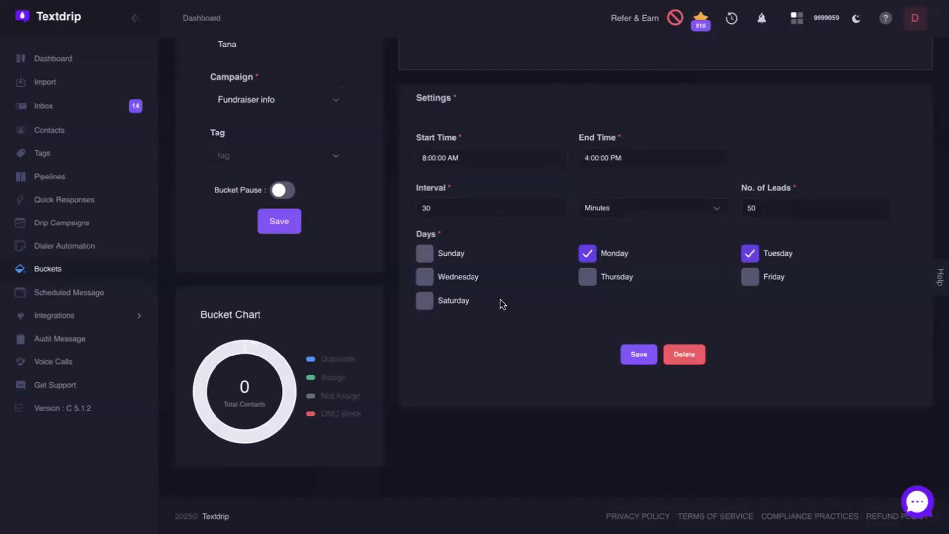
{"action": "left_click", "coordinate": [425, 277]}
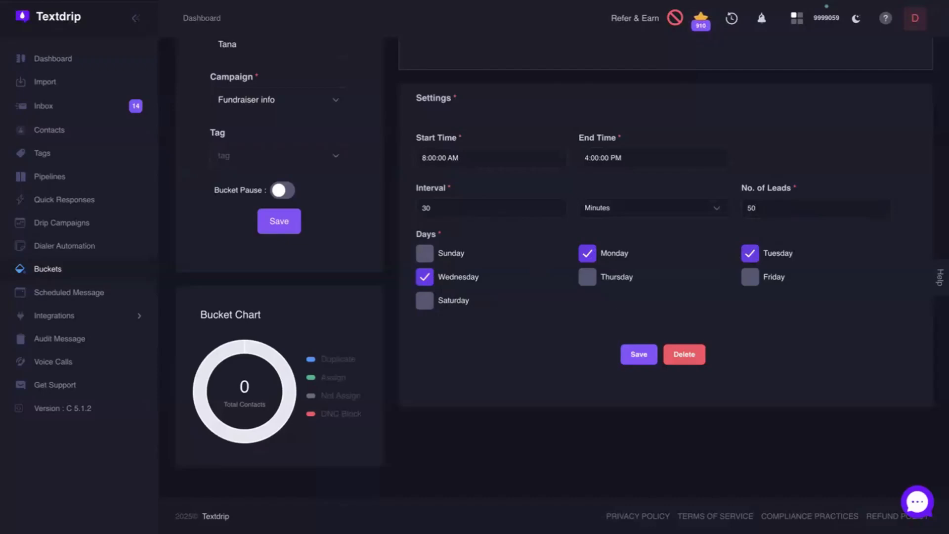
{"action": "left_click", "coordinate": [639, 354]}
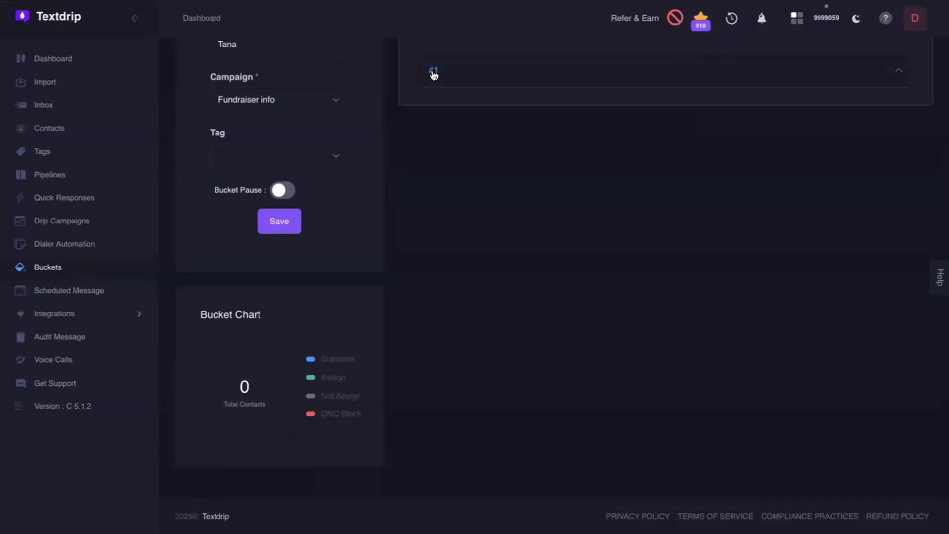
{"action": "left_click", "coordinate": [433, 72]}
{"action": "left_click", "coordinate": [18, 269]}
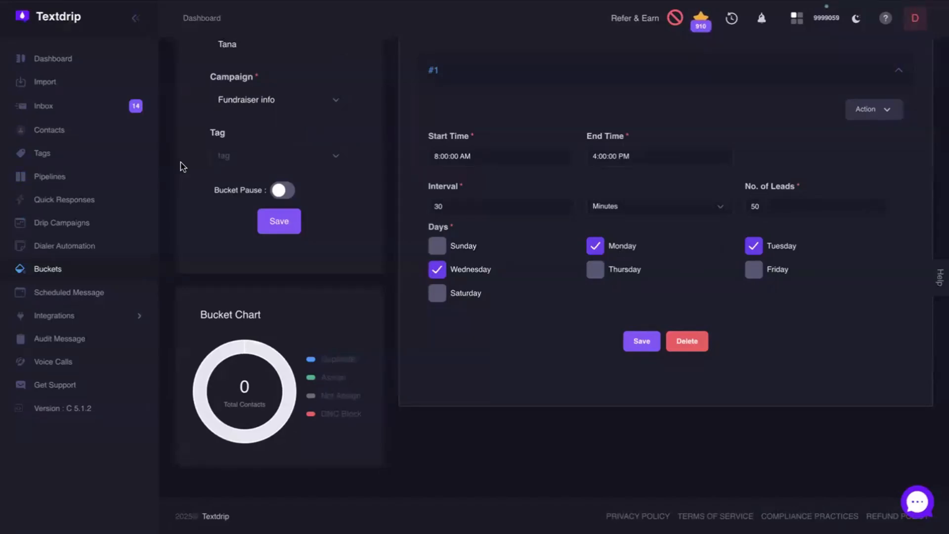
Step: Upload 85c599cb-1b40-4a66-8e95-089bd7bde0dd (1).csv for contact import and choose the newly created bucket as its destination
{"action": "left_click", "coordinate": [49, 85]}
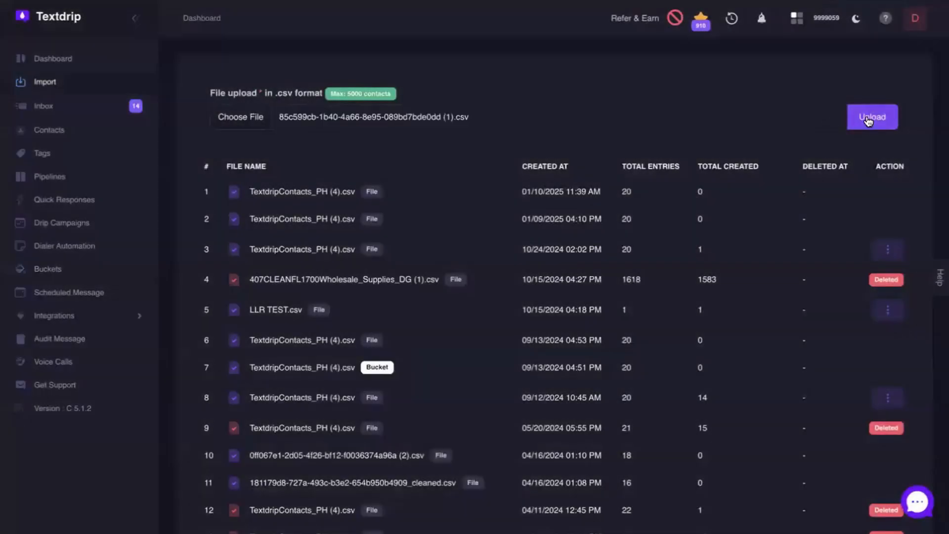
{"action": "left_click", "coordinate": [870, 121]}
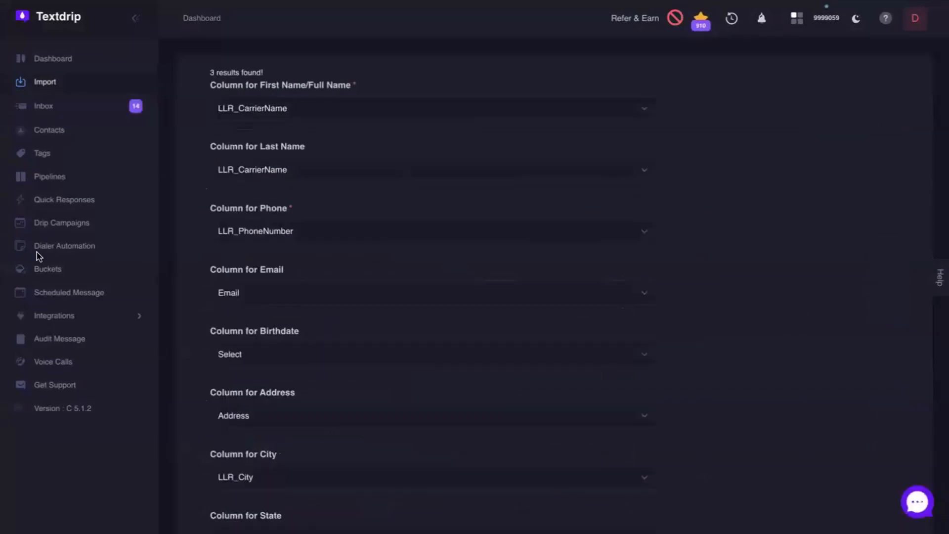
{"action": "scroll", "coordinate": [280, 267], "scroll_direction": "down", "scroll_amount": 9}
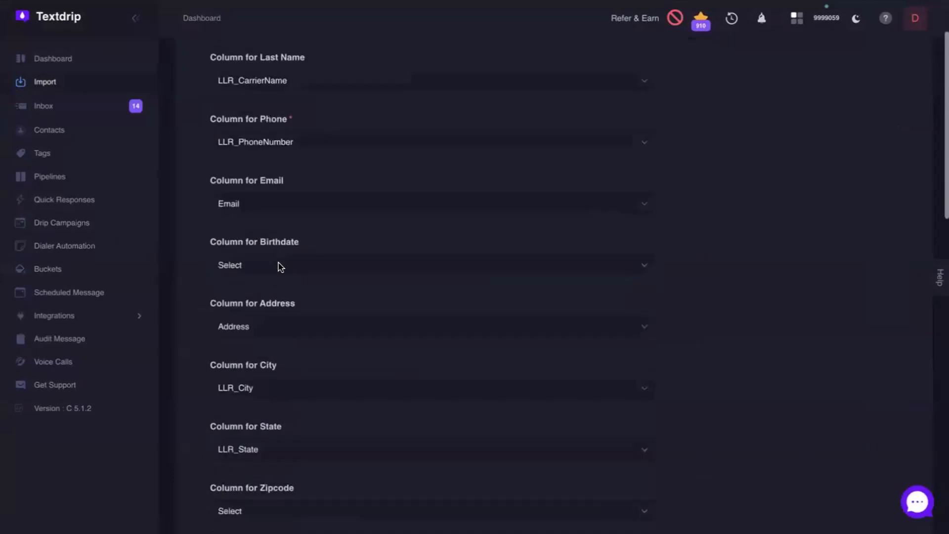
{"action": "scroll", "coordinate": [279, 267], "scroll_direction": "down", "scroll_amount": 8}
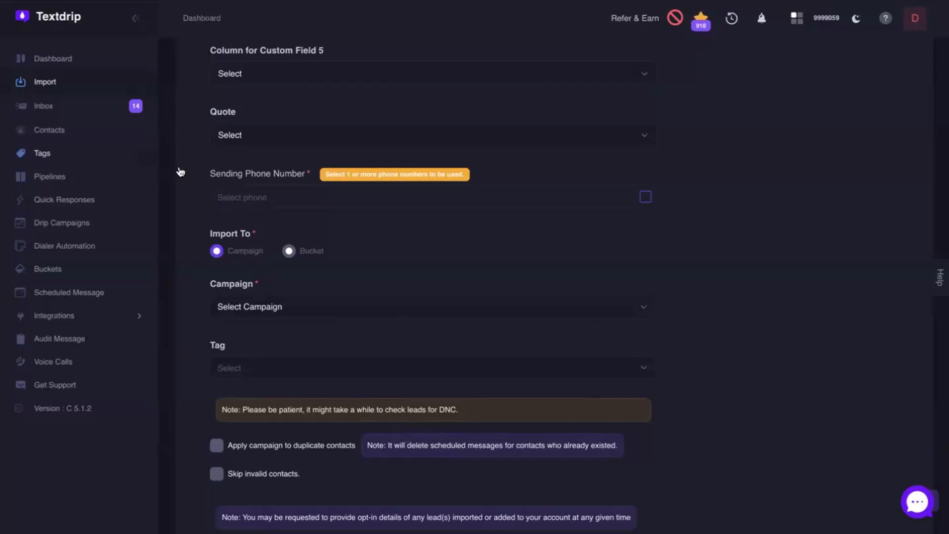
{"action": "left_click", "coordinate": [290, 252]}
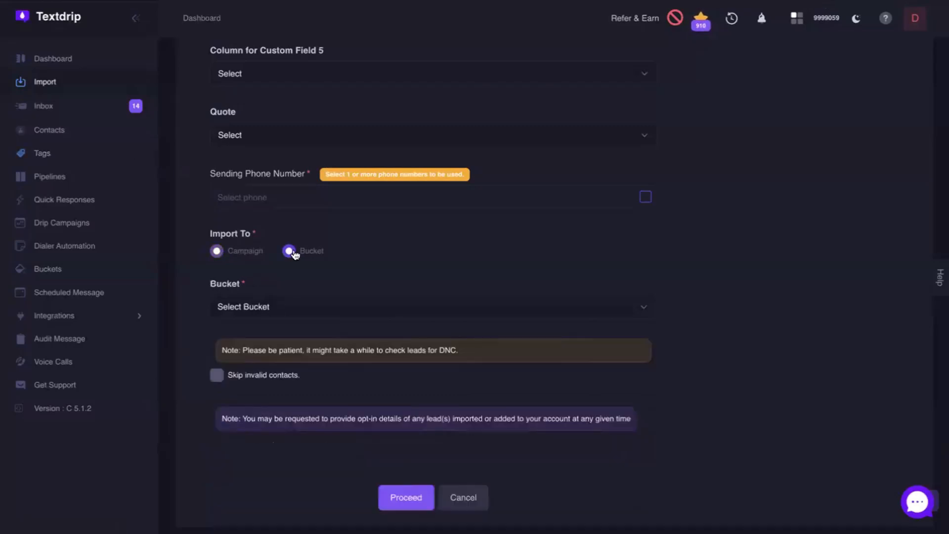
{"action": "left_click", "coordinate": [272, 307]}
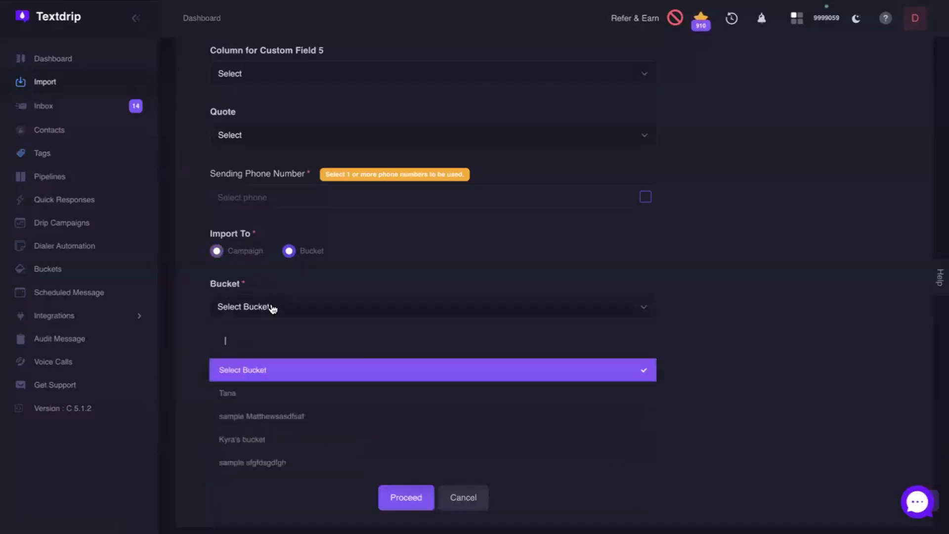
{"action": "left_click", "coordinate": [246, 393]}
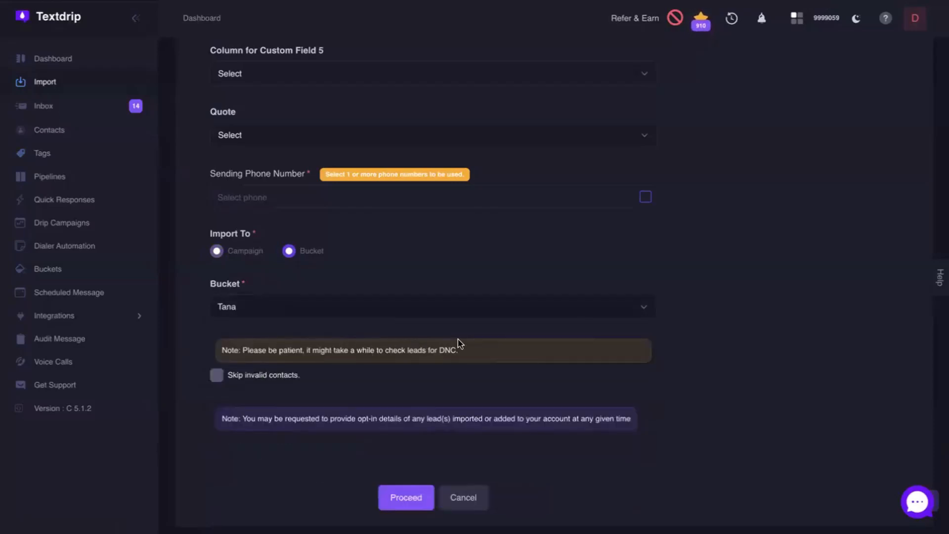
Step: Open the newly created bucket from the bucket list and review its details and bucket chart
{"action": "left_click", "coordinate": [53, 272]}
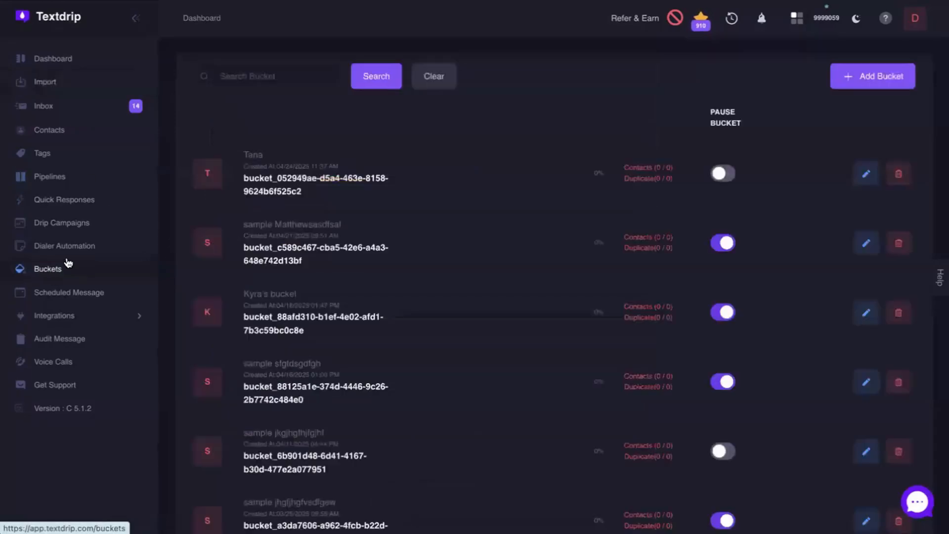
{"action": "left_click", "coordinate": [251, 155]}
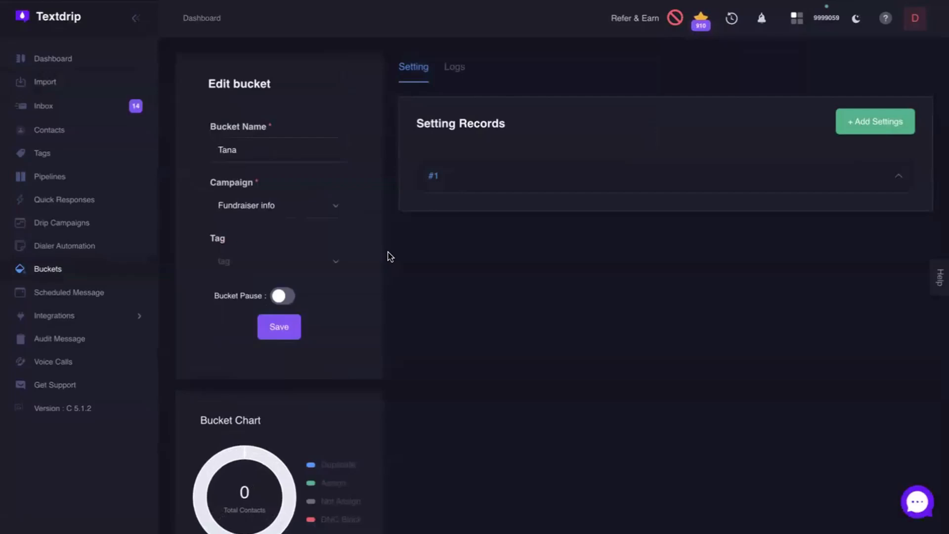
{"action": "scroll", "coordinate": [386, 257], "scroll_direction": "down", "scroll_amount": 2}
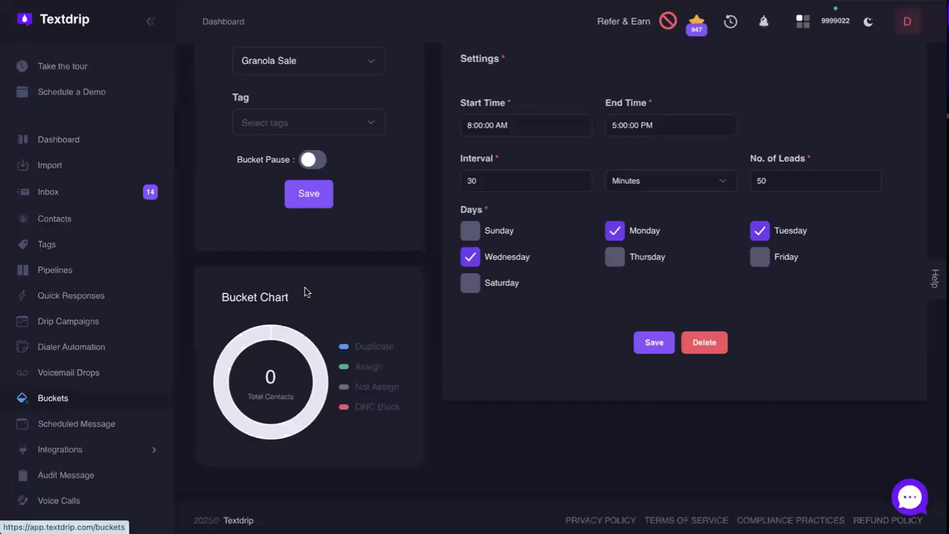
Step: Open the bucket that holds 10 contacts and expand settings record #1 to review its schedule
{"action": "scroll", "coordinate": [482, 380], "scroll_direction": "down", "scroll_amount": 1}
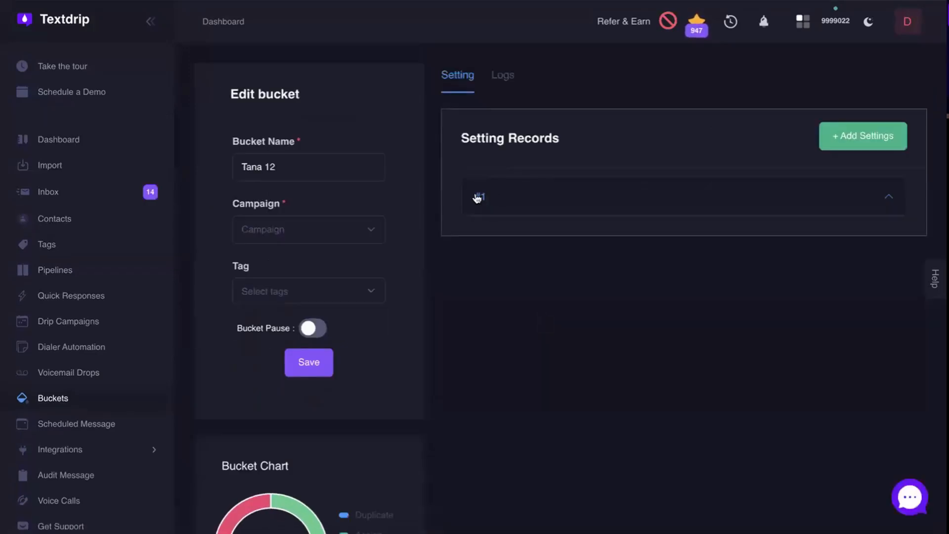
{"action": "left_click", "coordinate": [479, 198]}
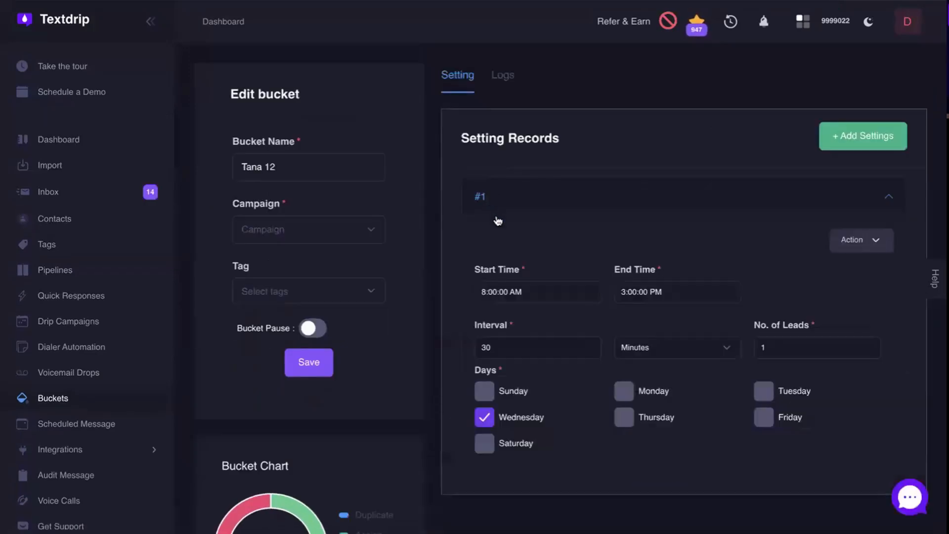
{"action": "scroll", "coordinate": [350, 262], "scroll_direction": "down", "scroll_amount": 3}
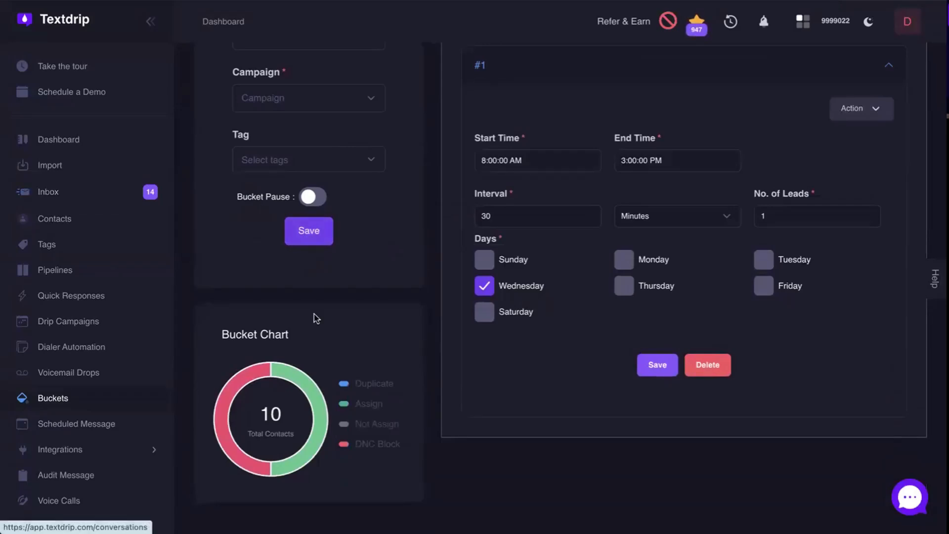
Step: Inspect the Assign and DNC Block segments of the bucket chart and open the list of assigned contacts
{"action": "mouse_move", "coordinate": [294, 378]}
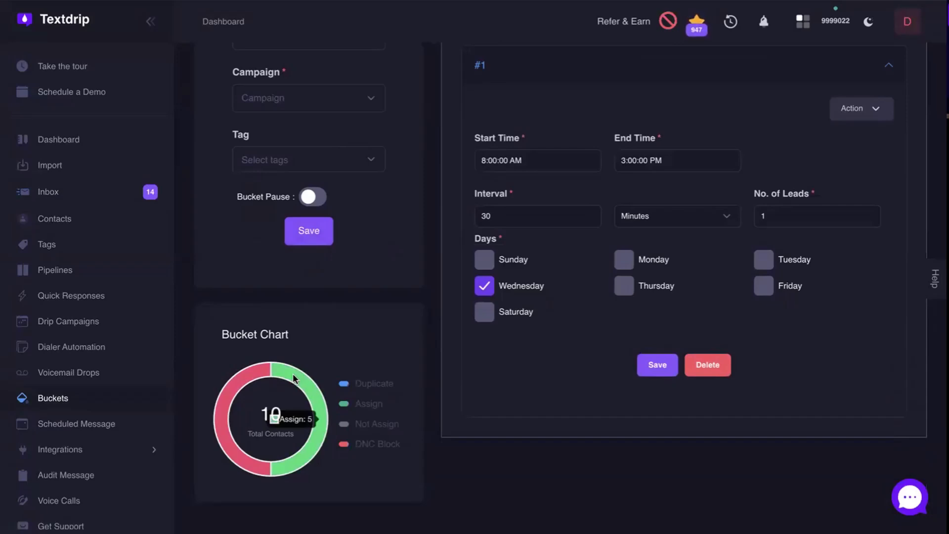
{"action": "mouse_move", "coordinate": [247, 370]}
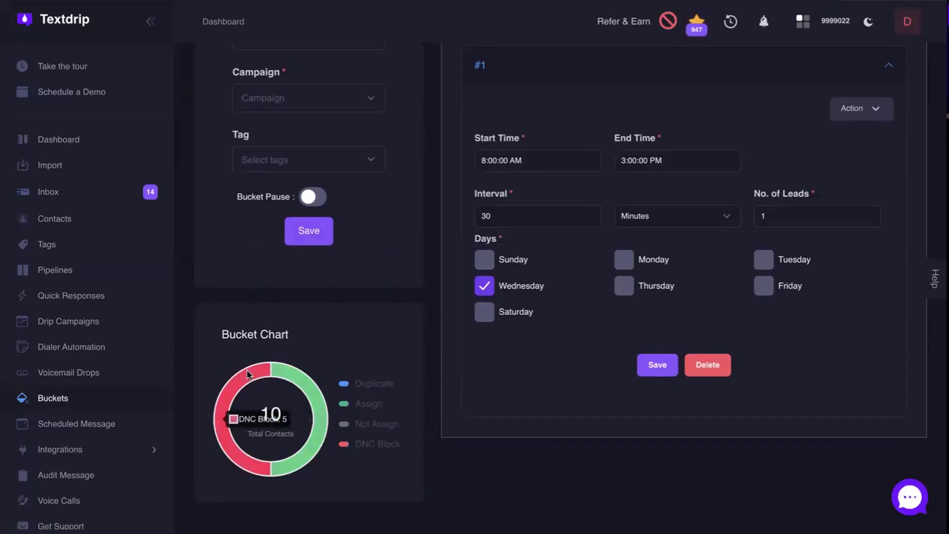
{"action": "left_click", "coordinate": [312, 392]}
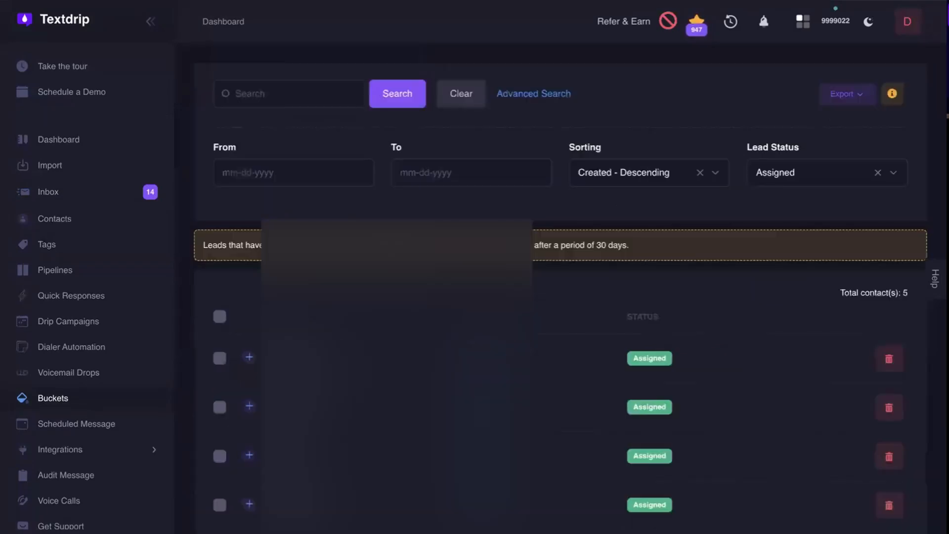
{"action": "scroll", "coordinate": [316, 390], "scroll_direction": "down", "scroll_amount": 3}
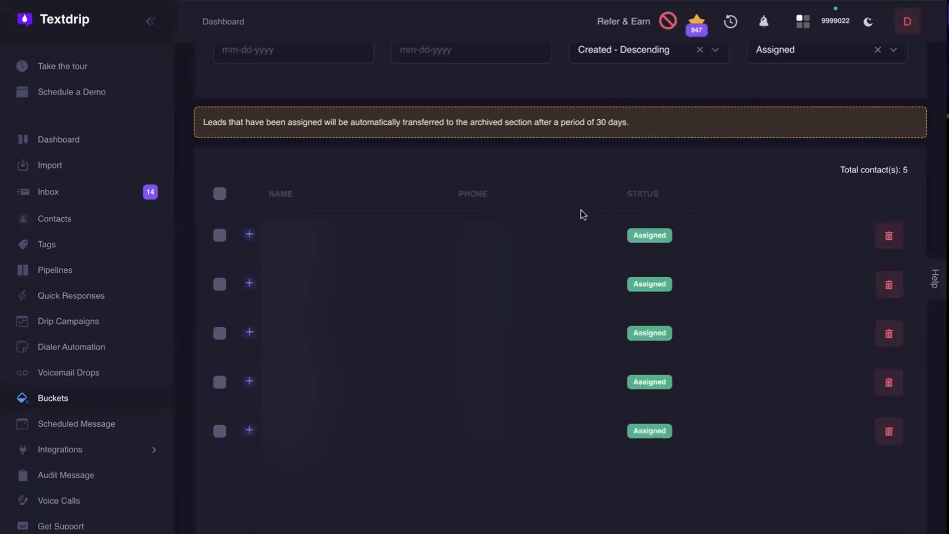
Step: Return to the bucket list, open all contacts of the bucket with 10 contacts, and review their statuses and the status legend
{"action": "left_click", "coordinate": [50, 399]}
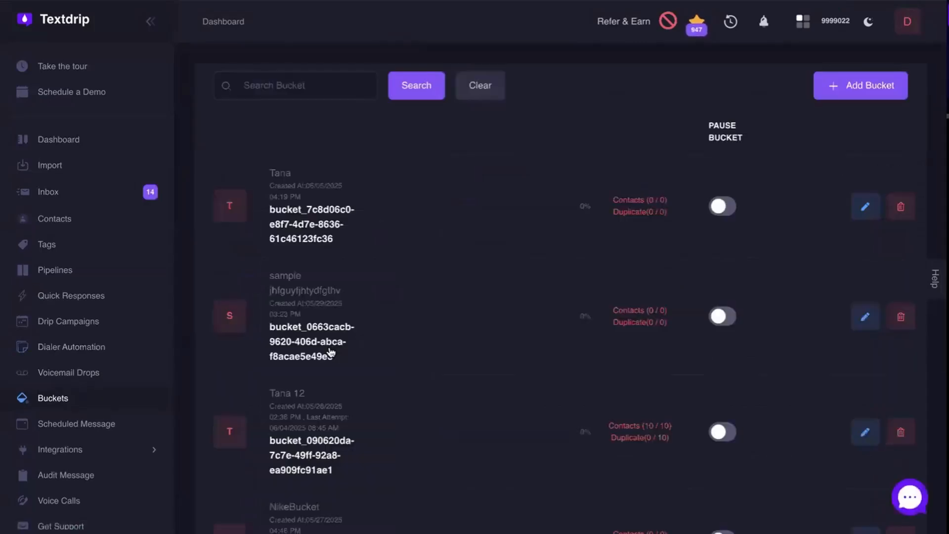
{"action": "scroll", "coordinate": [331, 352], "scroll_direction": "down", "scroll_amount": 1}
{"action": "scroll", "coordinate": [330, 352], "scroll_direction": "down", "scroll_amount": 1}
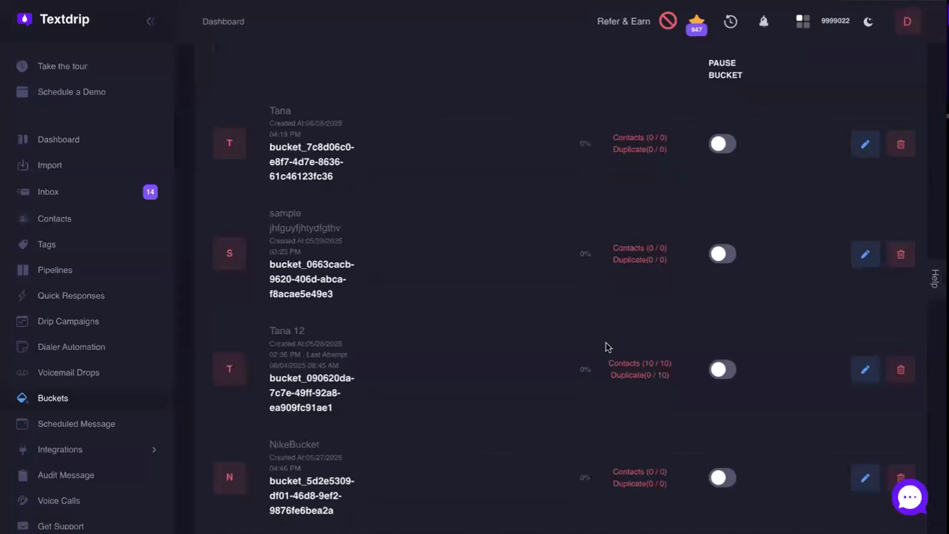
{"action": "left_click", "coordinate": [637, 367]}
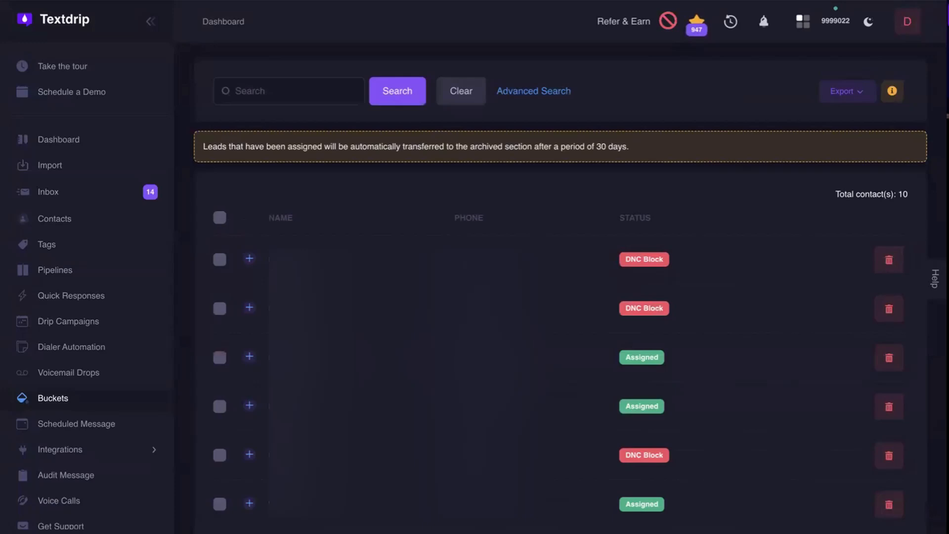
{"action": "scroll", "coordinate": [322, 328], "scroll_direction": "down", "scroll_amount": 6}
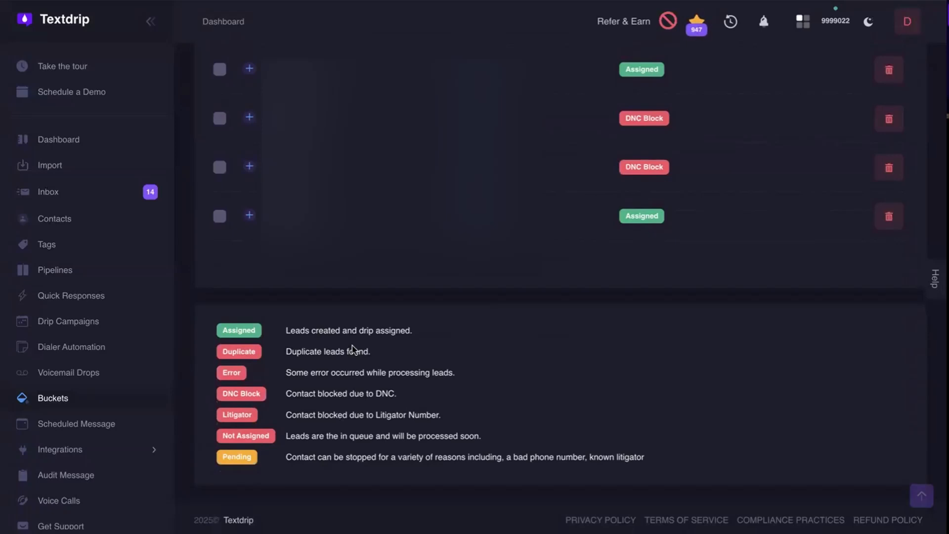
{"action": "scroll", "coordinate": [352, 350], "scroll_direction": "up", "scroll_amount": 6}
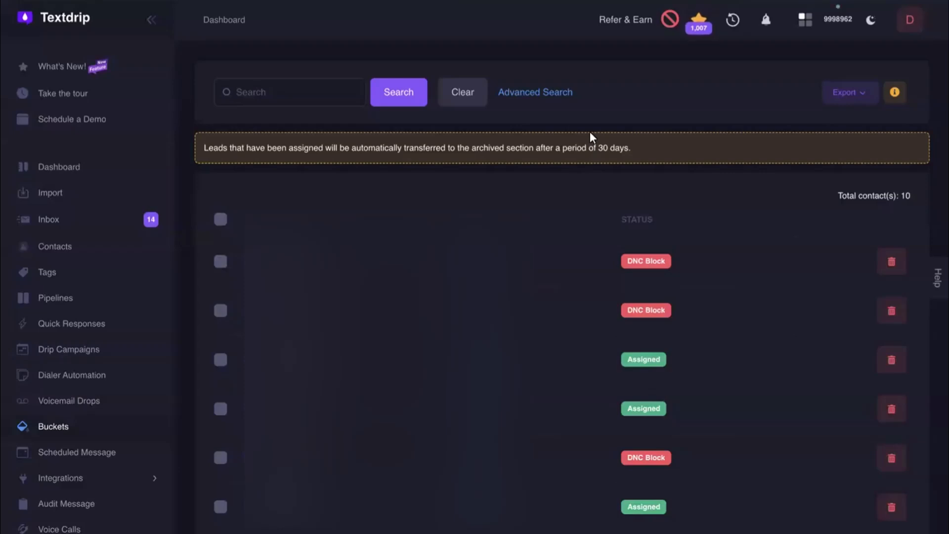
Step: Expand the advanced search for the bucket's contacts and review the available Lead Status filter options without choosing one
{"action": "left_click", "coordinate": [564, 92]}
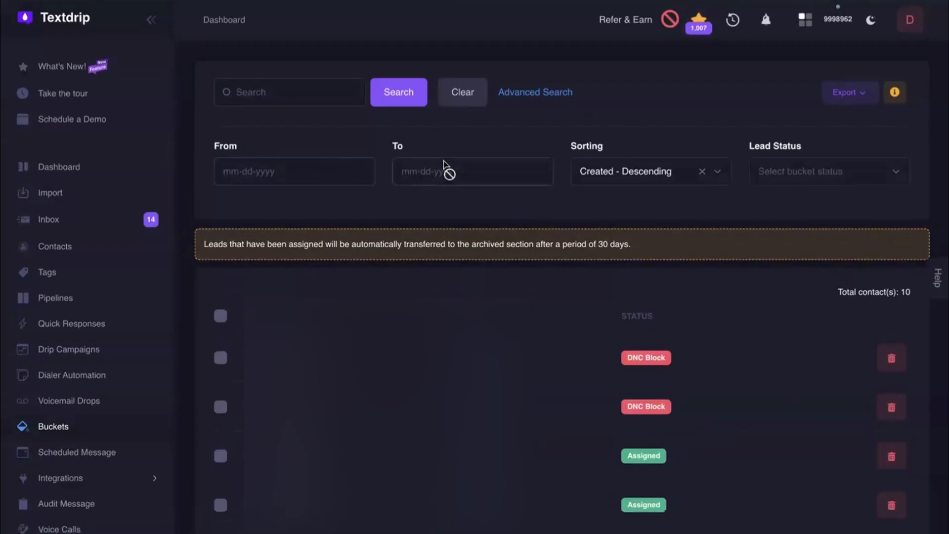
{"action": "left_click", "coordinate": [777, 173]}
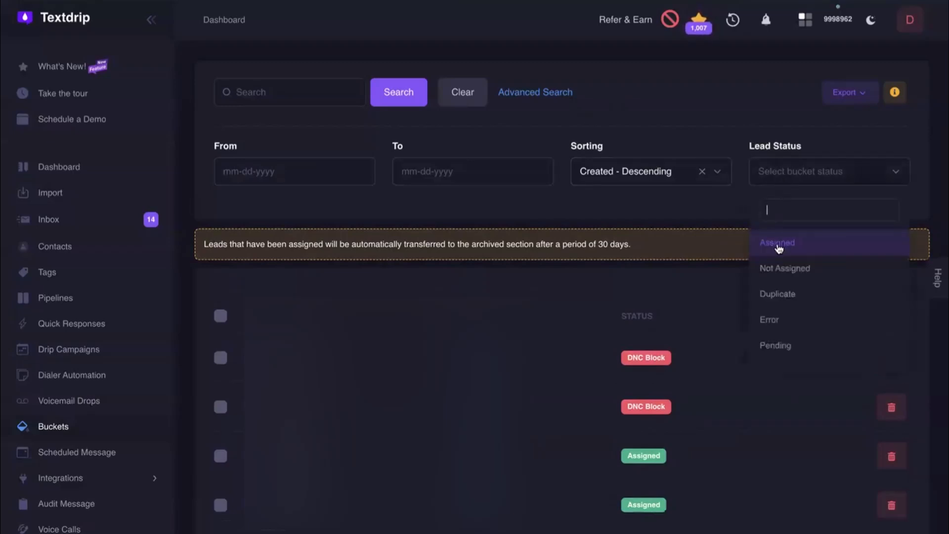
{"action": "scroll", "coordinate": [781, 343], "scroll_direction": "down", "scroll_amount": 3}
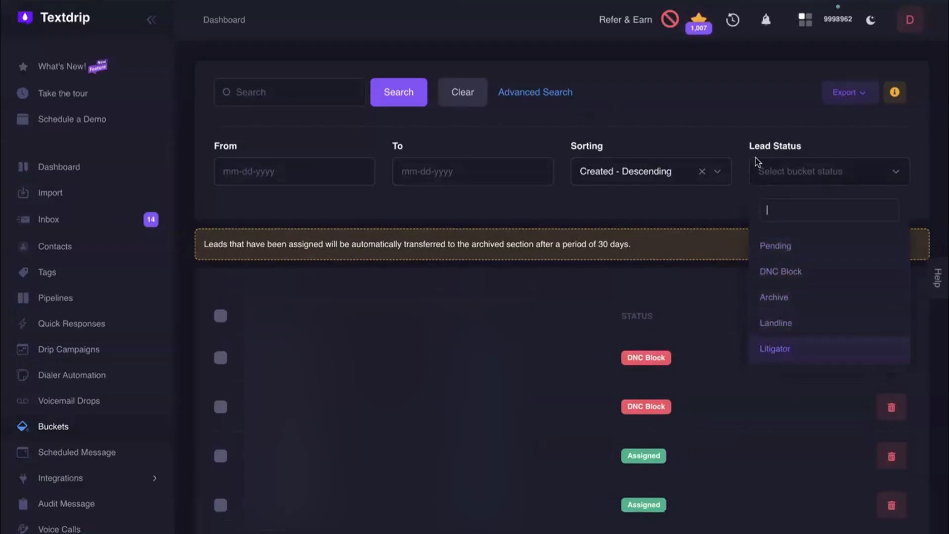
{"action": "left_click", "coordinate": [724, 113]}
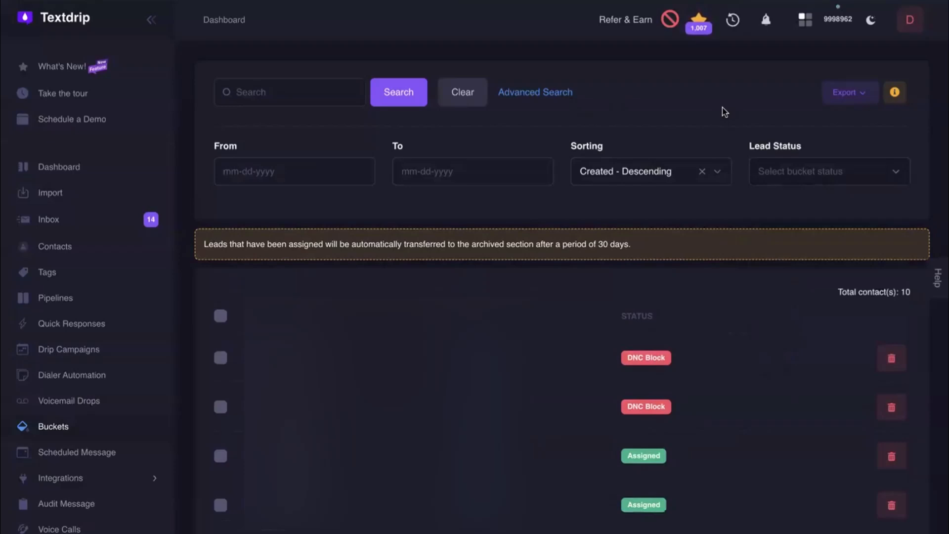